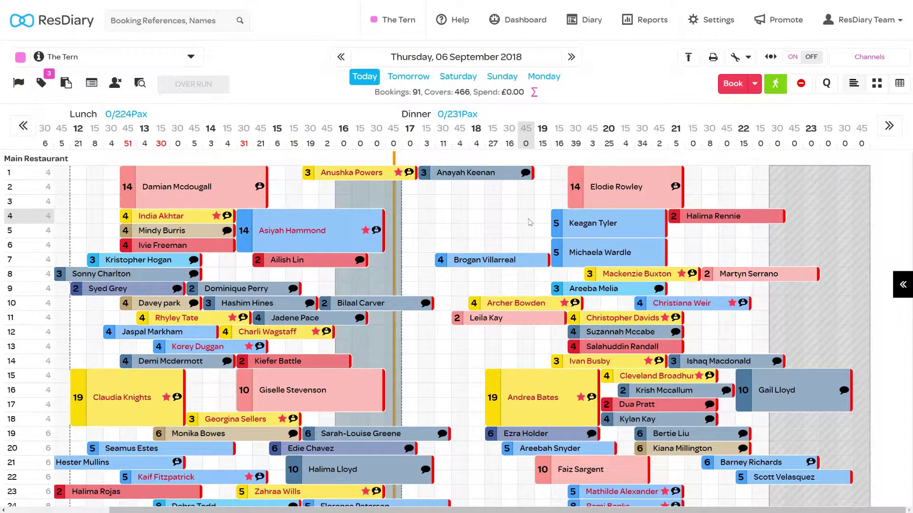
- Go to Settings > Table Management > Areas to list the Normal Operations restaurant areas
{"action": "left_click", "coordinate": [705, 22]}
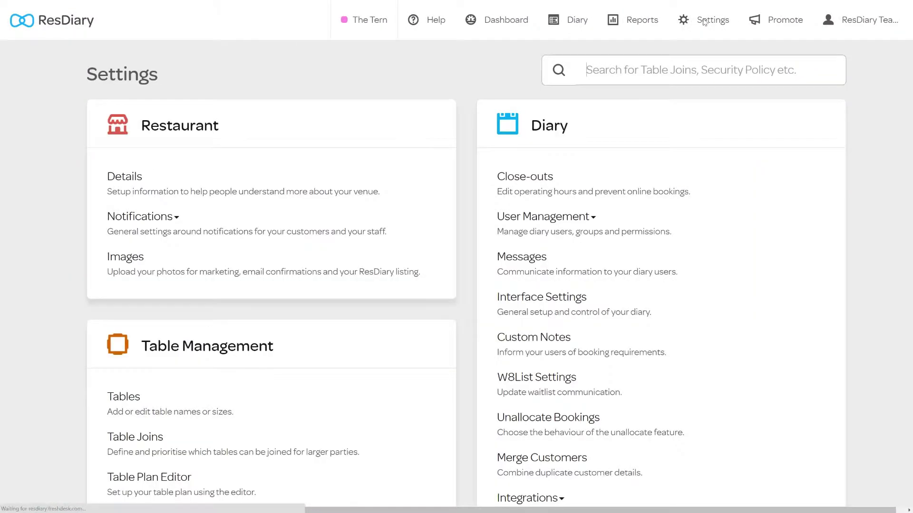
{"action": "scroll", "coordinate": [562, 99], "scroll_direction": "down", "scroll_amount": 5}
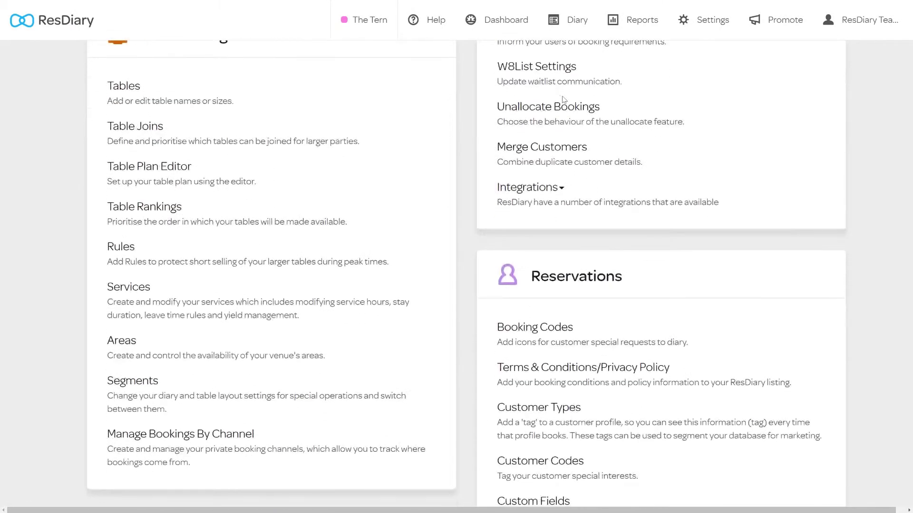
{"action": "left_click", "coordinate": [119, 341]}
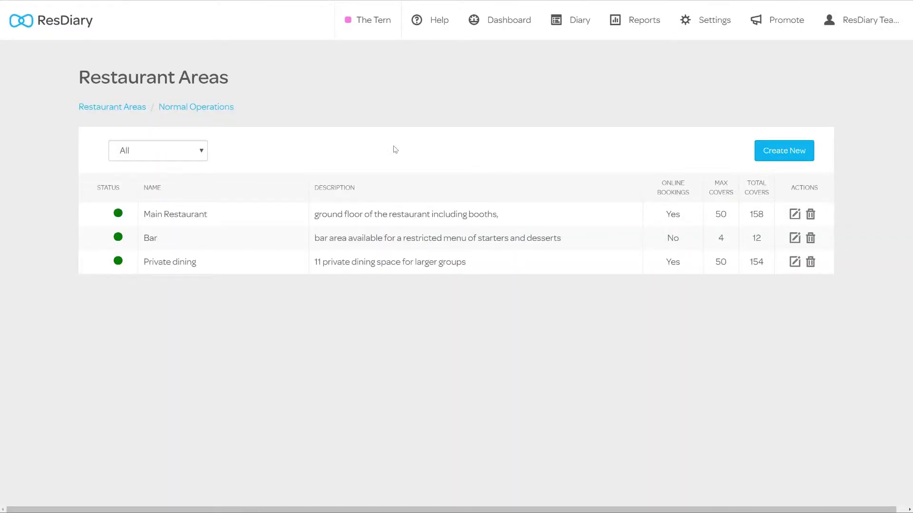
{"action": "left_click", "coordinate": [201, 151]}
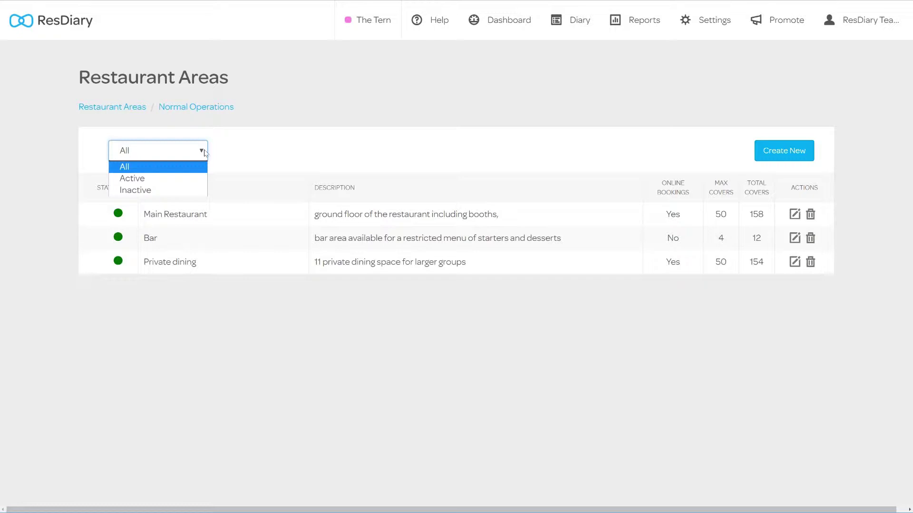
{"action": "left_click", "coordinate": [233, 153]}
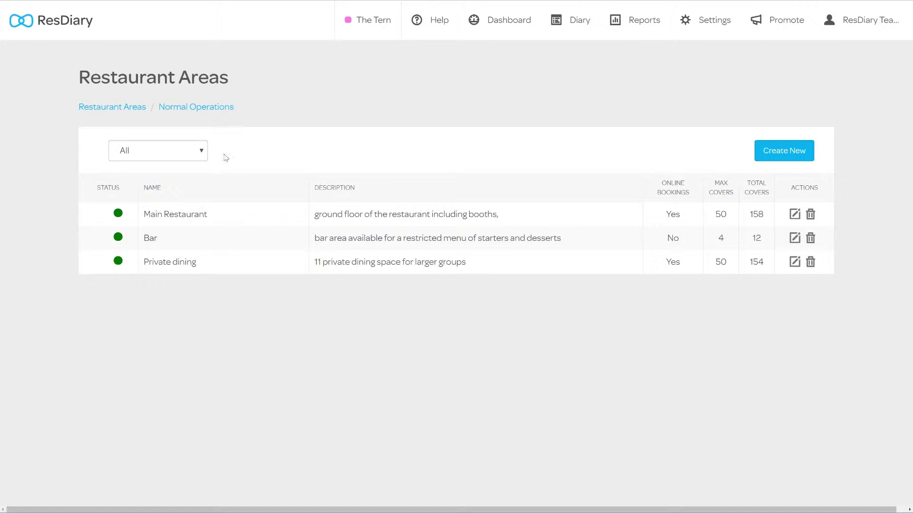
- Move Private dining above Bar and save the order Main Restaurant, Private dining, Bar
{"action": "left_click_drag", "start_coordinate": [82, 264], "coordinate": [84, 235]}
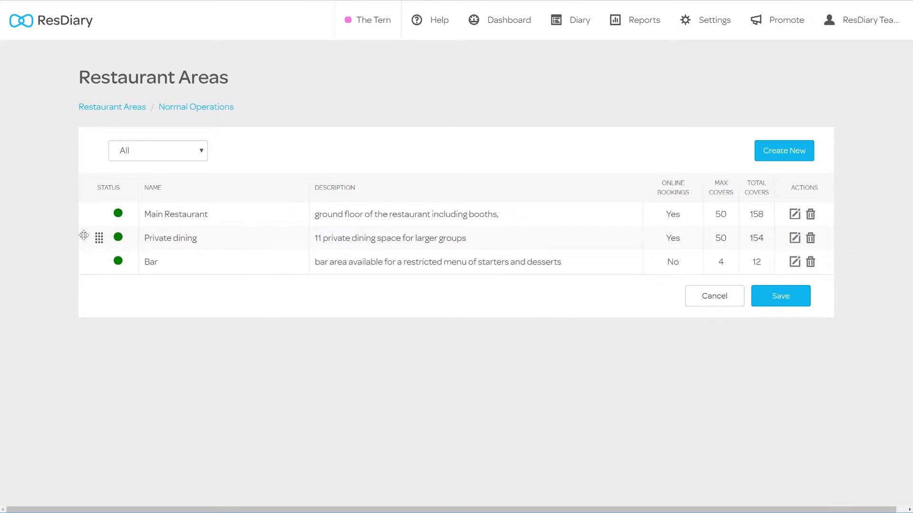
{"action": "left_click", "coordinate": [782, 296]}
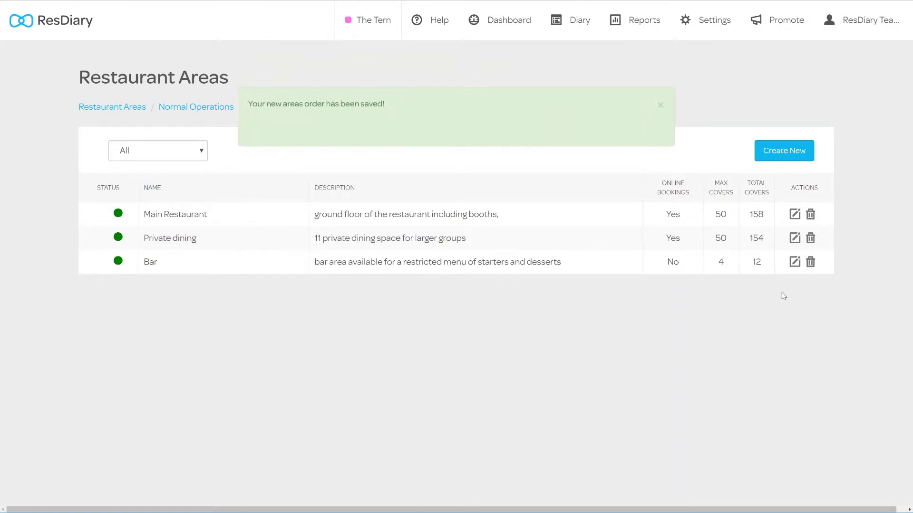
{"action": "left_click", "coordinate": [661, 105]}
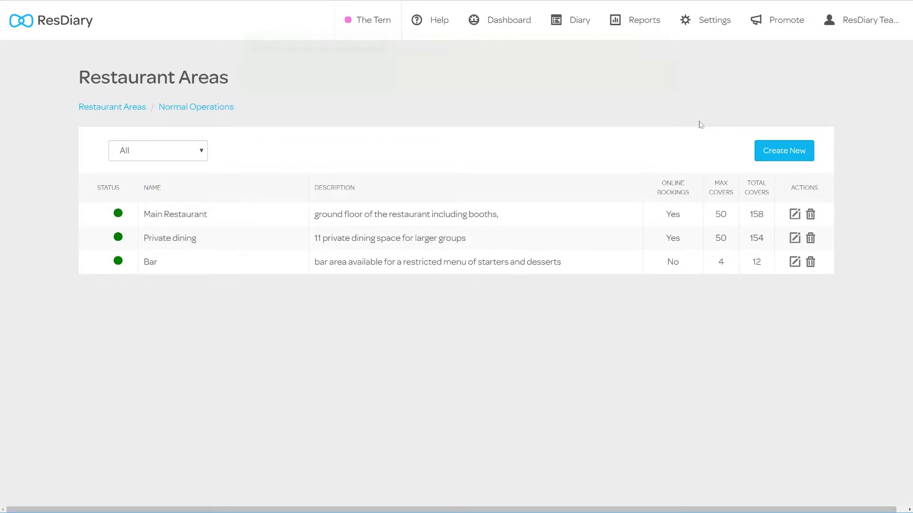
{"action": "left_click", "coordinate": [777, 152]}
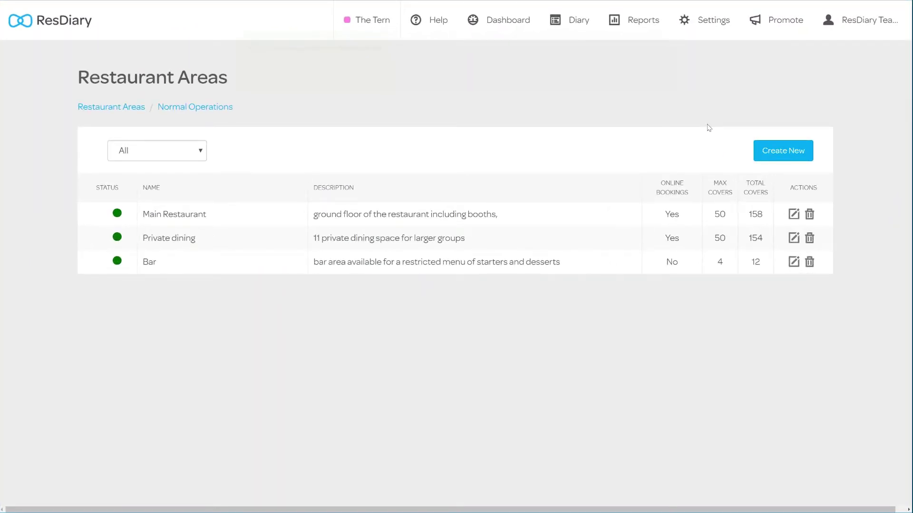
- Create area 'pre-order tables', described 'area set aside for festive pre-orders', with 50 maximum covers
{"action": "left_click", "coordinate": [778, 153]}
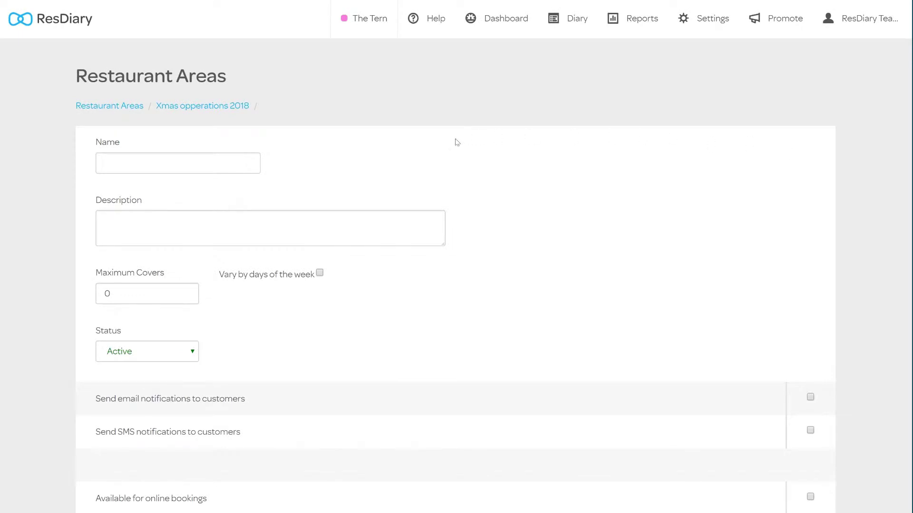
{"action": "left_click", "coordinate": [238, 163]}
{"action": "type", "text": "pre-order tables"}
{"action": "left_click", "coordinate": [104, 221]}
{"action": "type", "text": "area set aside for festive pre-orders"}
{"action": "left_click", "coordinate": [110, 294]}
{"action": "key", "text": "BackSpace"}
{"action": "type", "text": "50"}
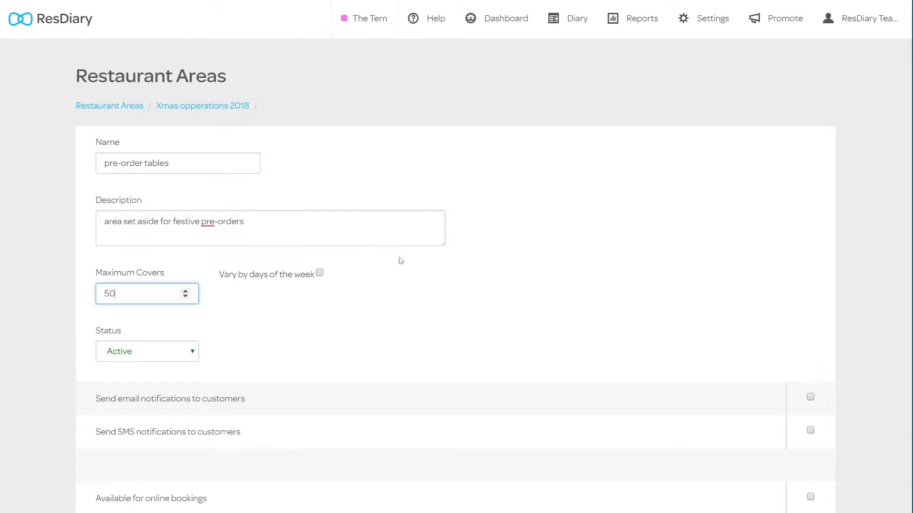
- Vary covers by weekday (50 Monday–Thursday, 30 Friday–Sunday) and check the area's status choices
{"action": "left_click", "coordinate": [320, 273]}
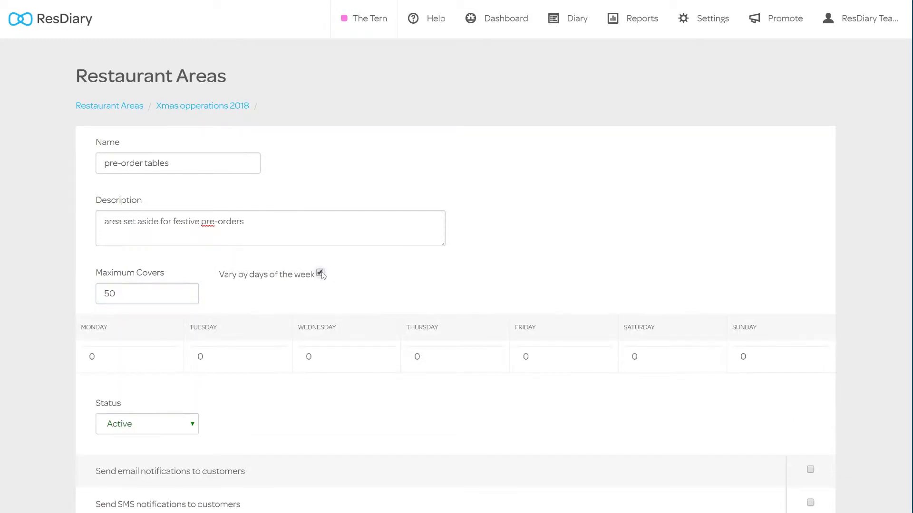
{"action": "key", "text": "Tab"}
{"action": "type", "text": "50"}
{"action": "key", "text": "Tab"}
{"action": "type", "text": "50"}
{"action": "key", "text": "Tab"}
{"action": "type", "text": "50"}
{"action": "key", "text": "Tab"}
{"action": "type", "text": "50"}
{"action": "key", "text": "Tab"}
{"action": "type", "text": "30"}
{"action": "key", "text": "Tab"}
{"action": "type", "text": "30"}
{"action": "key", "text": "Tab"}
{"action": "type", "text": "30"}
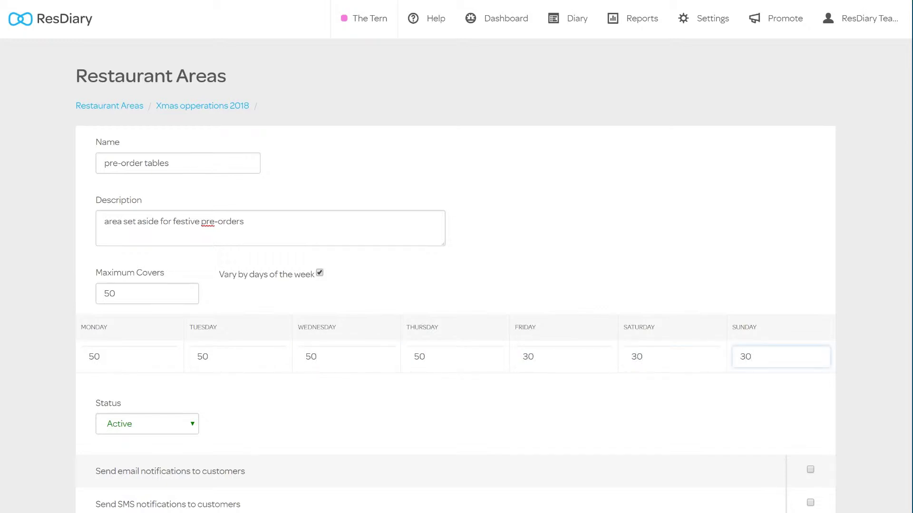
{"action": "left_click", "coordinate": [195, 427]}
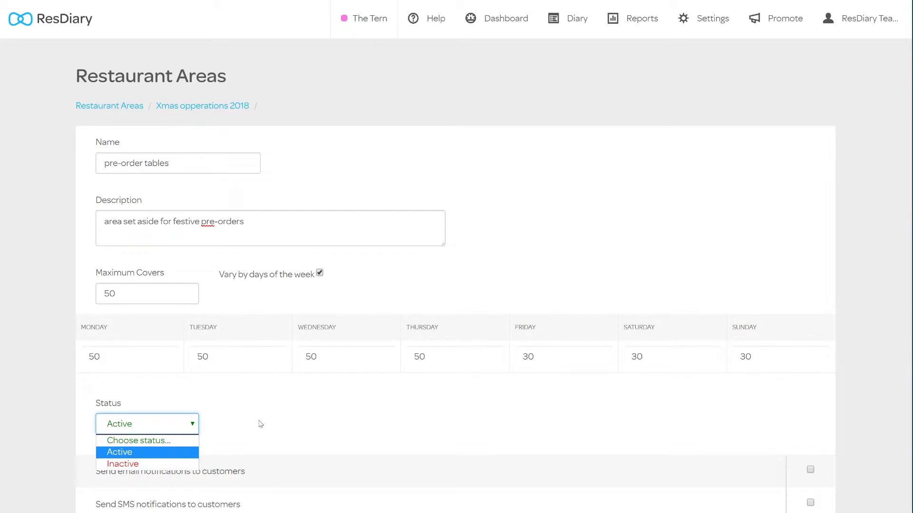
{"action": "scroll", "coordinate": [261, 424], "scroll_direction": "down", "scroll_amount": 6}
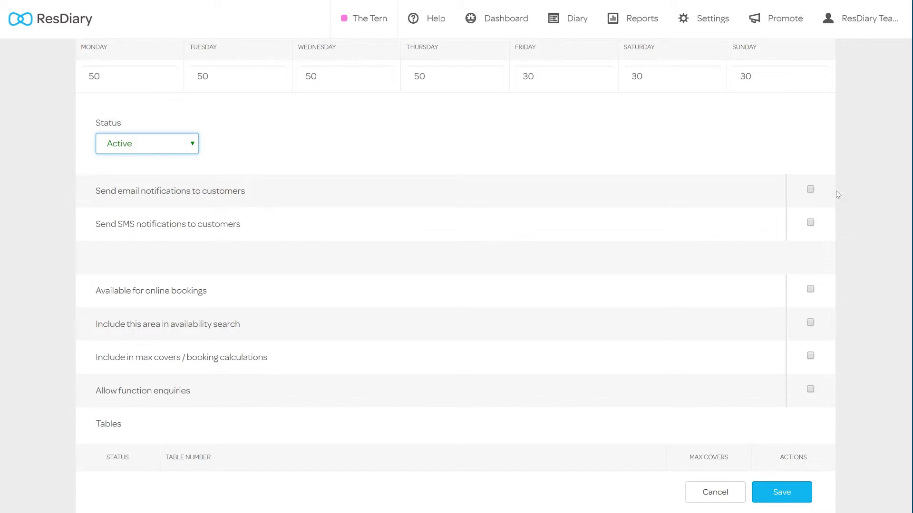
- Enable customer email notifications and online booking options, then save the pre-order tables area
{"action": "left_click", "coordinate": [810, 189]}
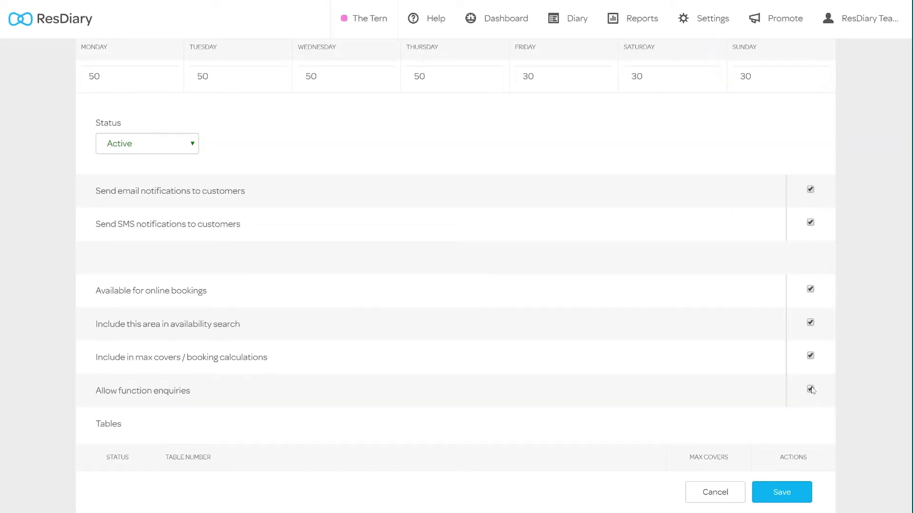
{"action": "left_click", "coordinate": [785, 494]}
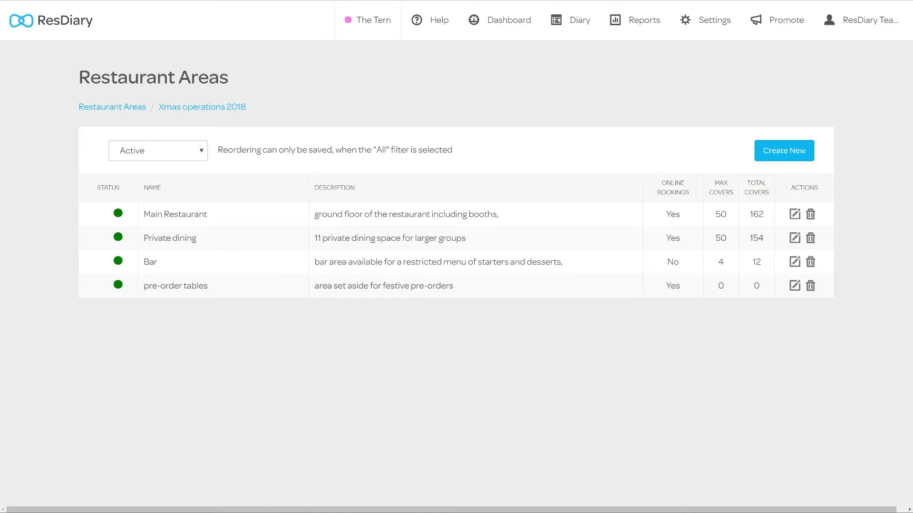
- Edit Main Restaurant, view table 5's details without changes, and start disabling table 4
{"action": "left_click", "coordinate": [795, 214]}
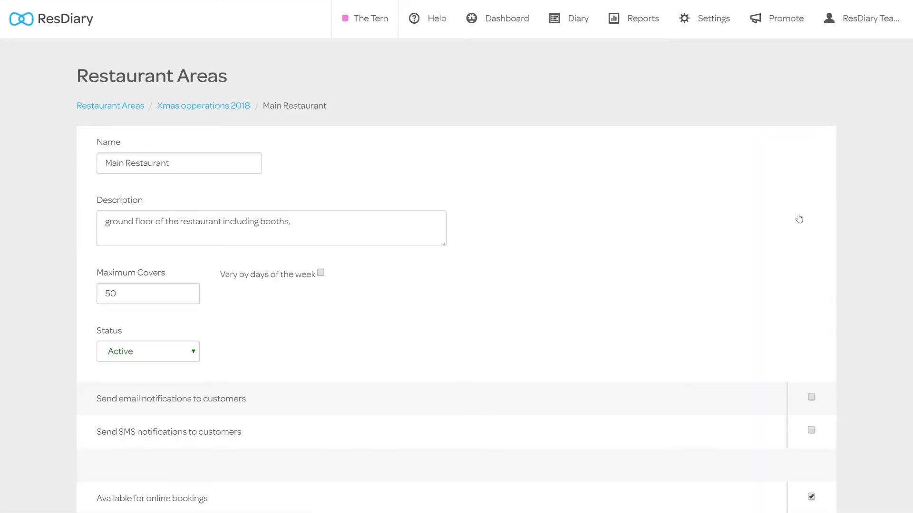
{"action": "scroll", "coordinate": [798, 218], "scroll_direction": "down", "scroll_amount": 7}
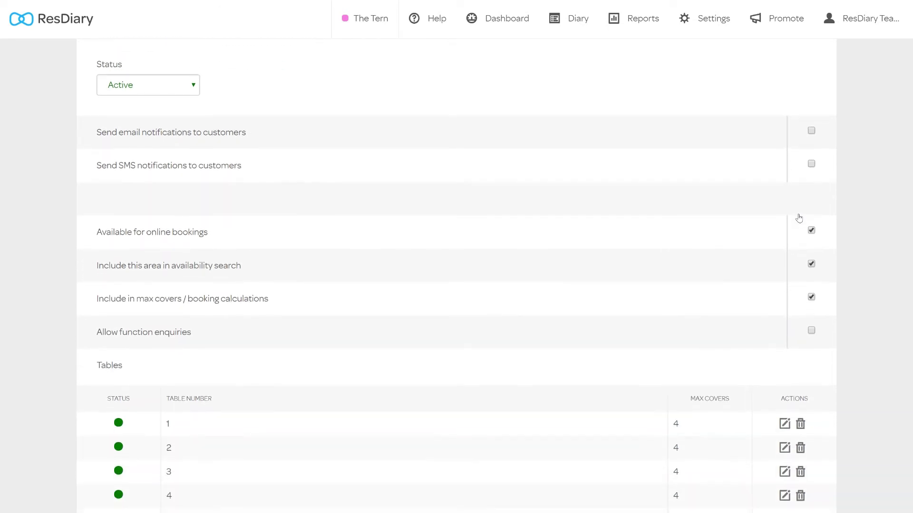
{"action": "scroll", "coordinate": [798, 218], "scroll_direction": "down", "scroll_amount": 4}
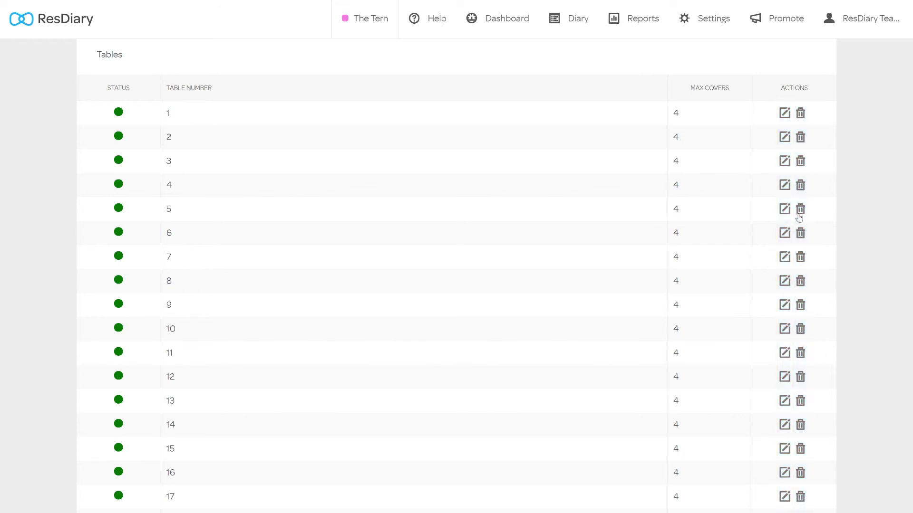
{"action": "left_click", "coordinate": [784, 210]}
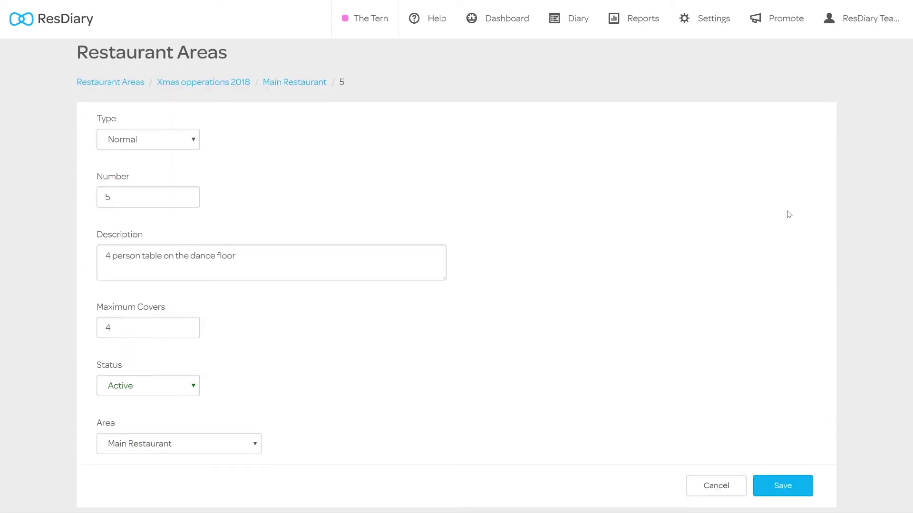
{"action": "left_click", "coordinate": [726, 485]}
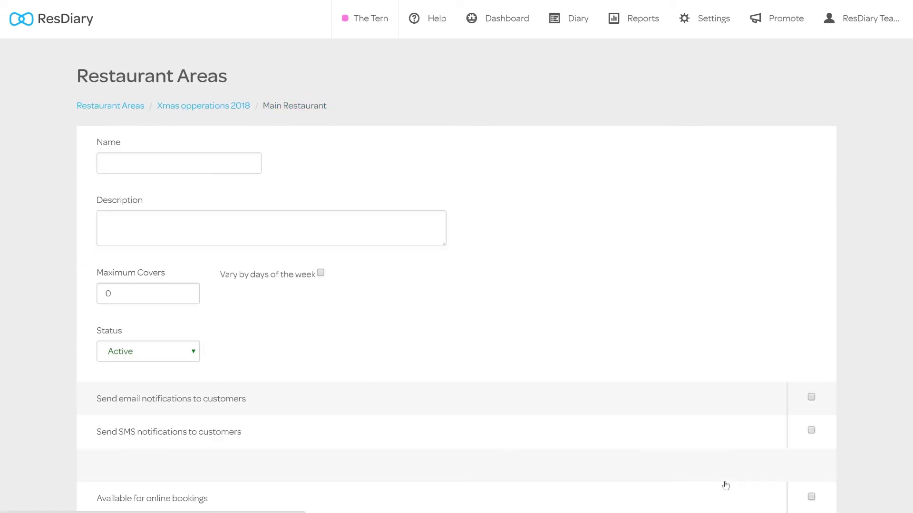
{"action": "scroll", "coordinate": [724, 483], "scroll_direction": "down", "scroll_amount": 9}
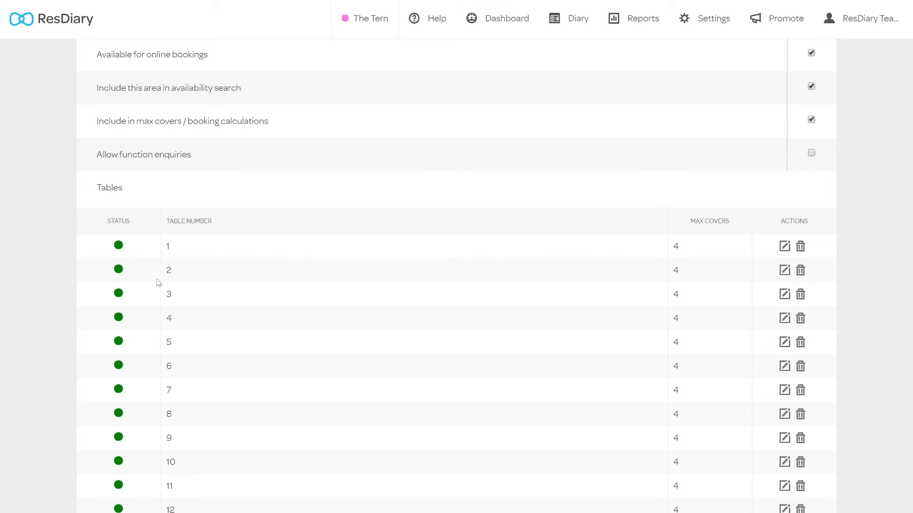
{"action": "left_click", "coordinate": [118, 318]}
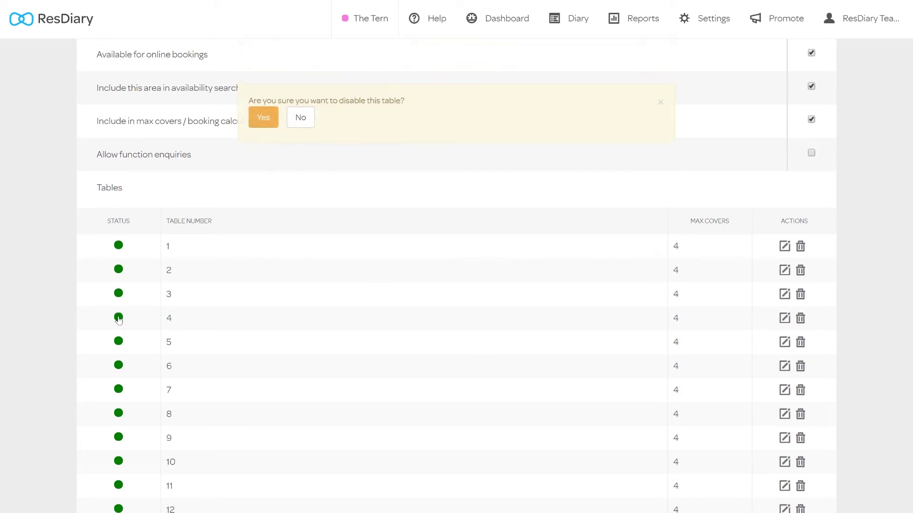